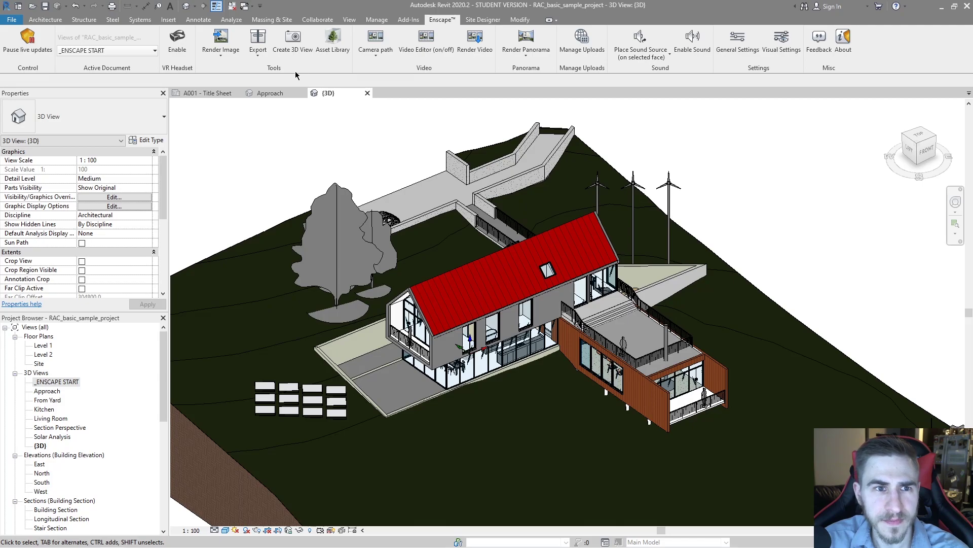
Show Enscape's Export dropdown with the Exe Standalone and Web Standalone choices.
{"action": "left_click", "coordinate": [258, 44]}
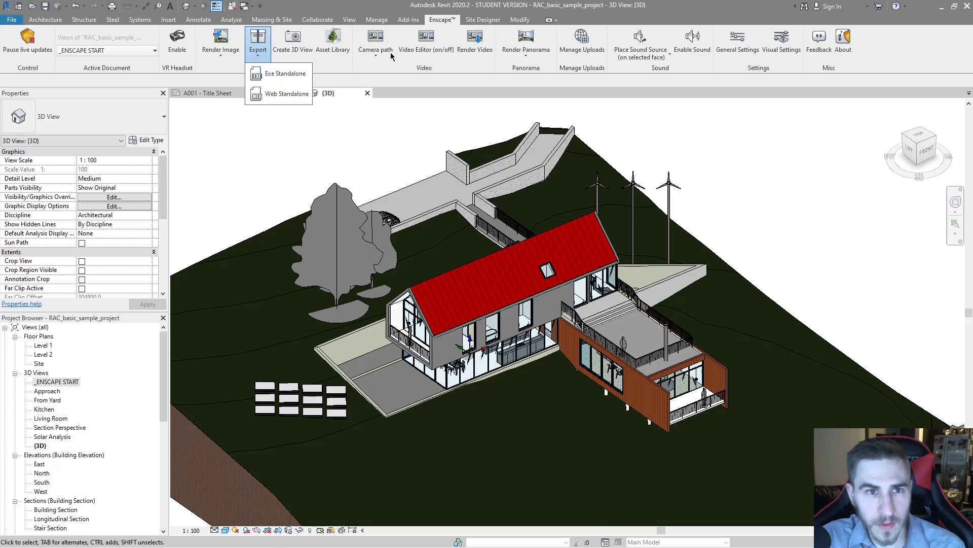
Switch from Revit to the live Enscape render and move the camera sideways.
{"action": "key", "text": "alt+Tab"}
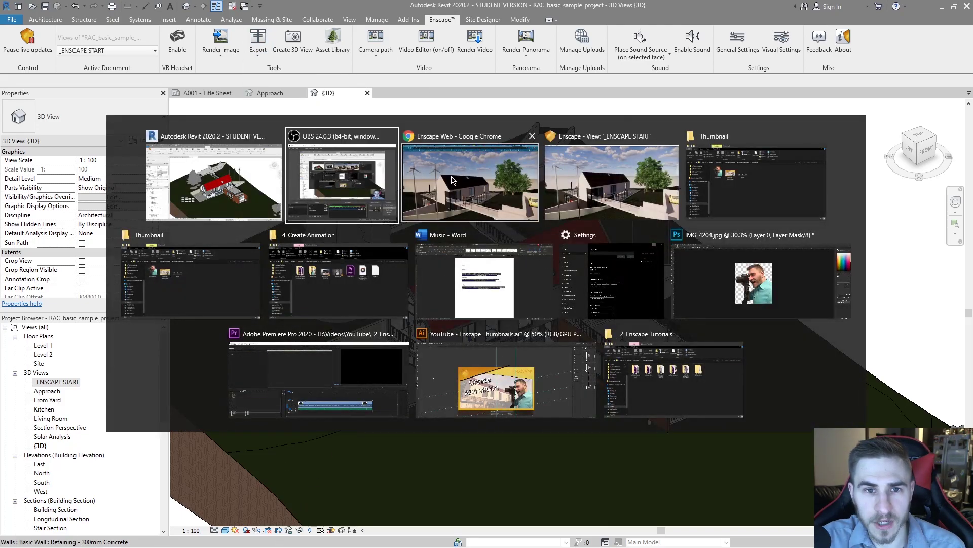
{"action": "left_click", "coordinate": [559, 205]}
{"action": "key", "text": "d"}
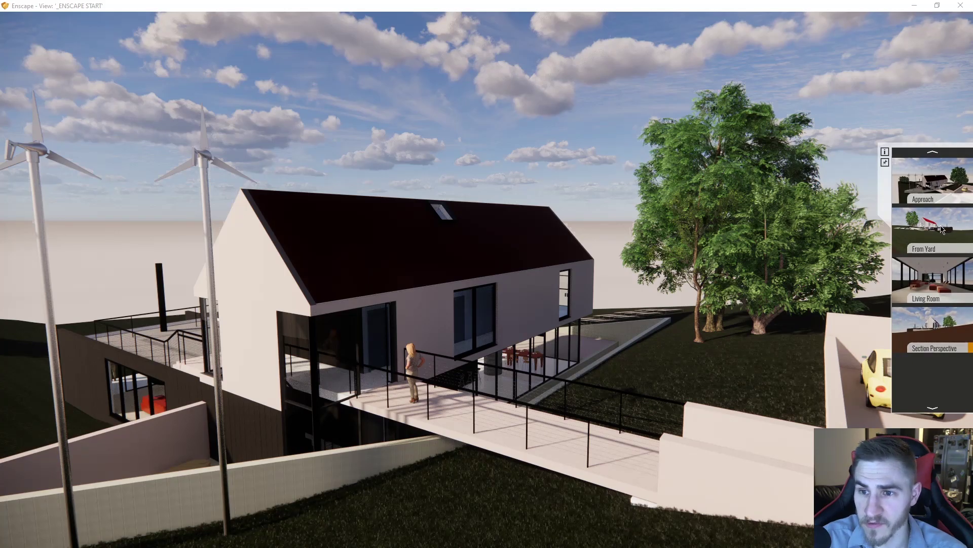
Fly to the From Yard and Approach saved views, then shift the sun's time of day.
{"action": "left_click", "coordinate": [938, 232]}
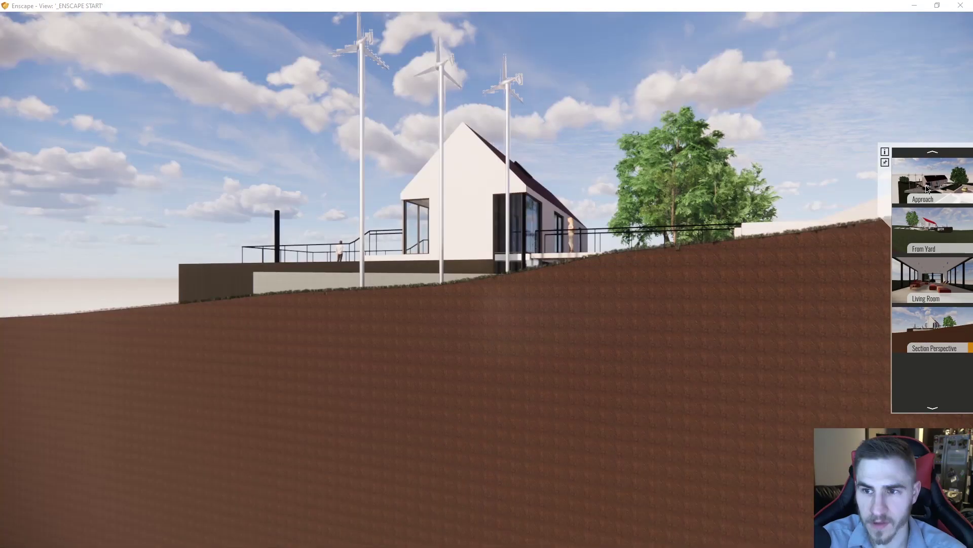
{"action": "left_click", "coordinate": [929, 190]}
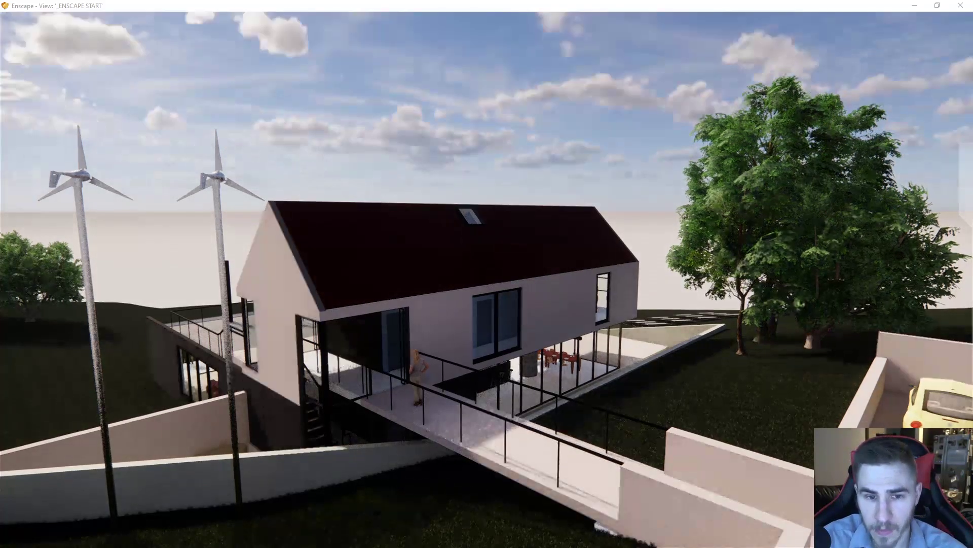
{"action": "left_click_drag", "start_coordinate": [537, 240], "coordinate": [594, 241], "text": "shift"}
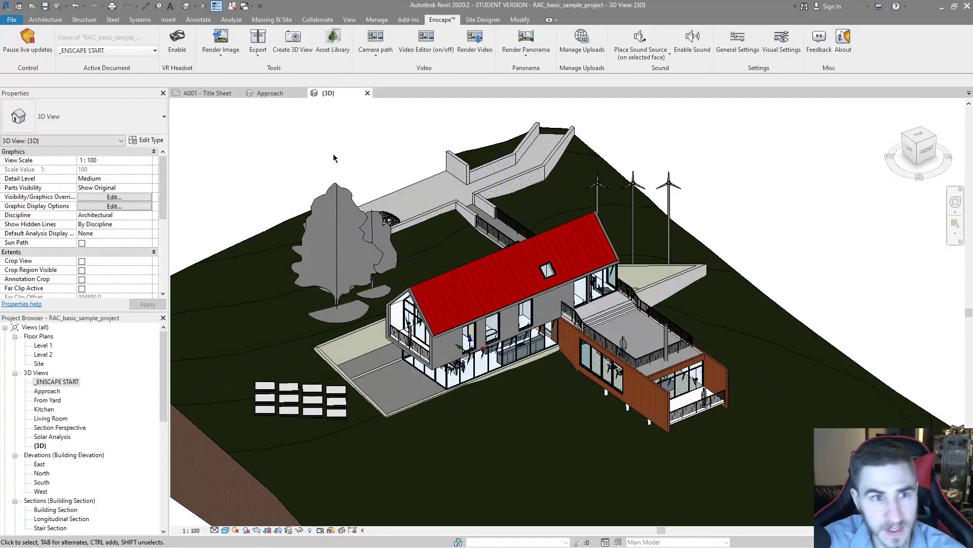
Start an Exe Standalone export, dismiss its save dialog, and minimize Revit to the desktop.
{"action": "left_click", "coordinate": [261, 64]}
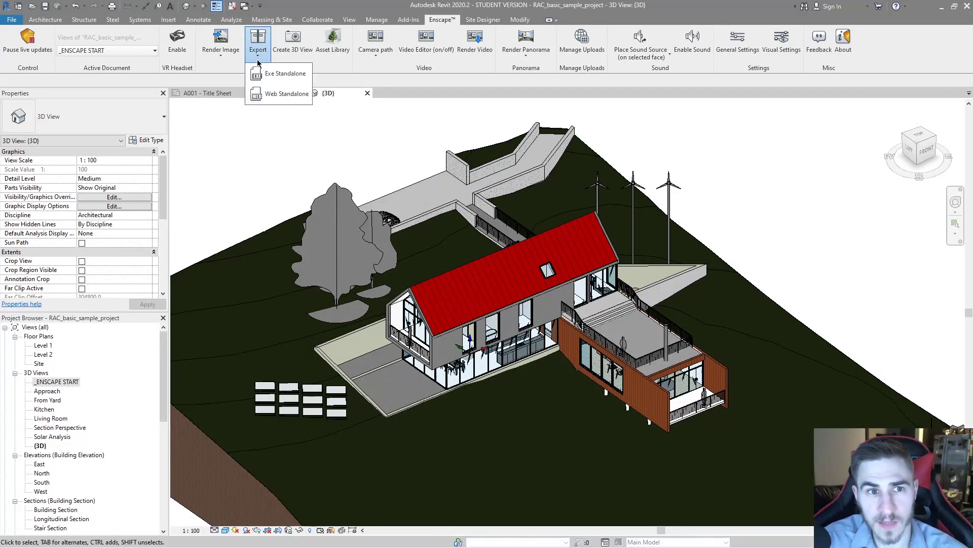
{"action": "left_click", "coordinate": [285, 74]}
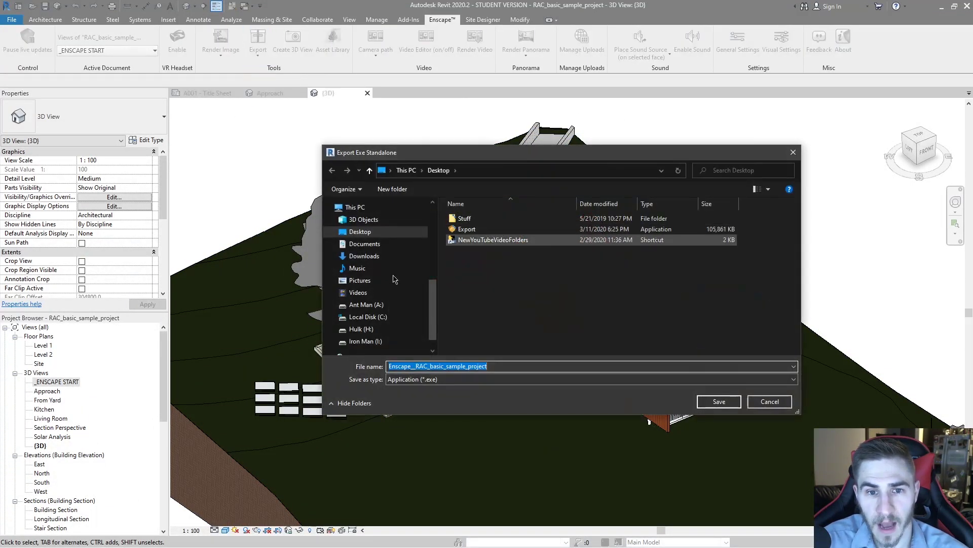
{"action": "left_click", "coordinate": [793, 154]}
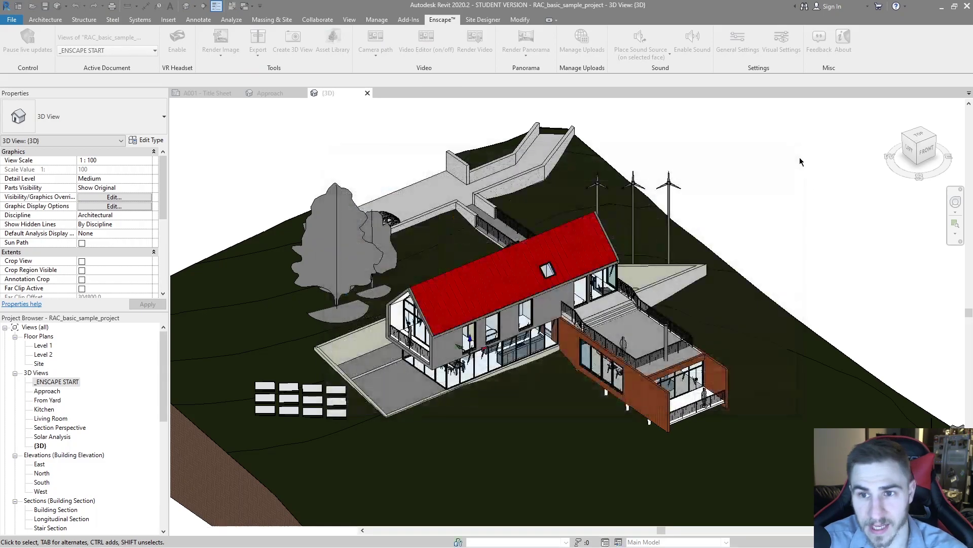
{"action": "left_click", "coordinate": [942, 6]}
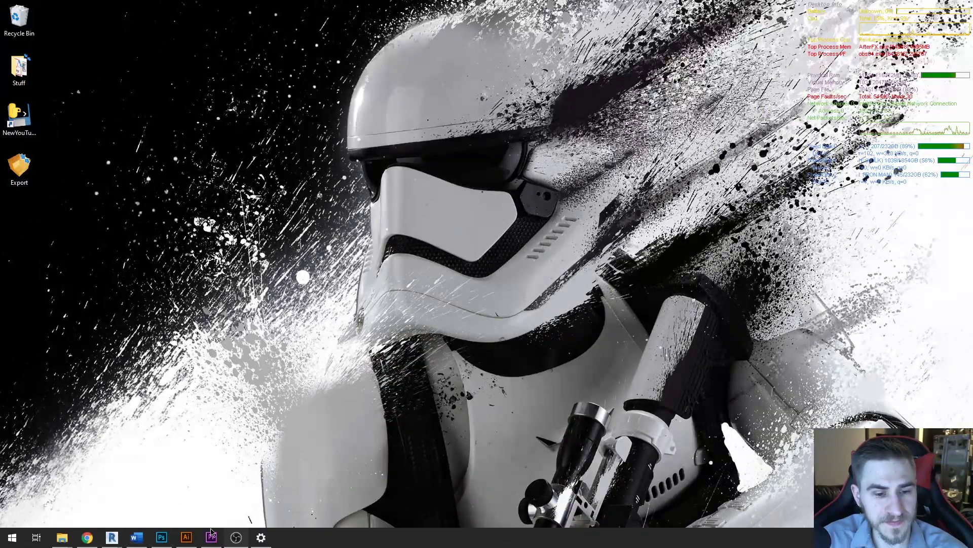
Launch the exported Export standalone from the desktop and maximize its viewer window.
{"action": "double_click", "coordinate": [28, 178]}
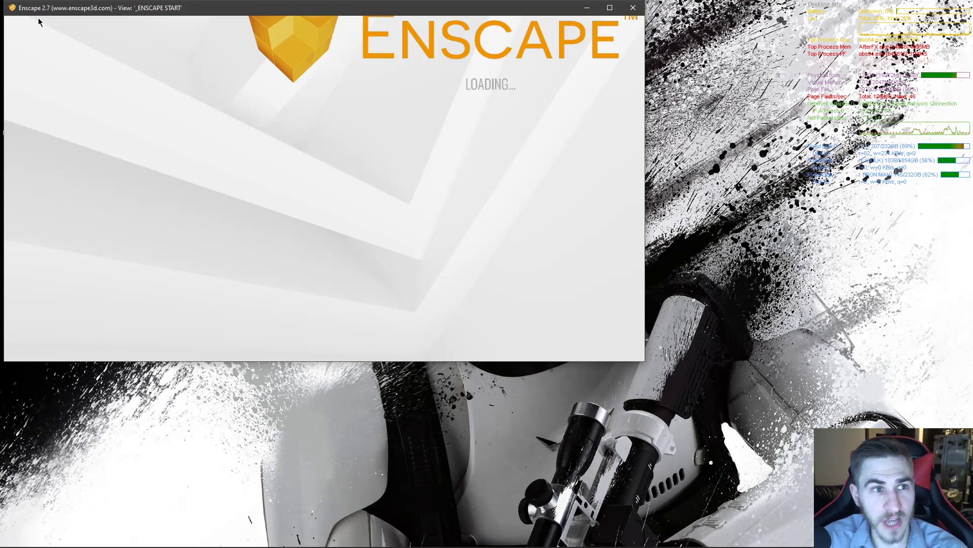
{"action": "key", "text": "super+Up"}
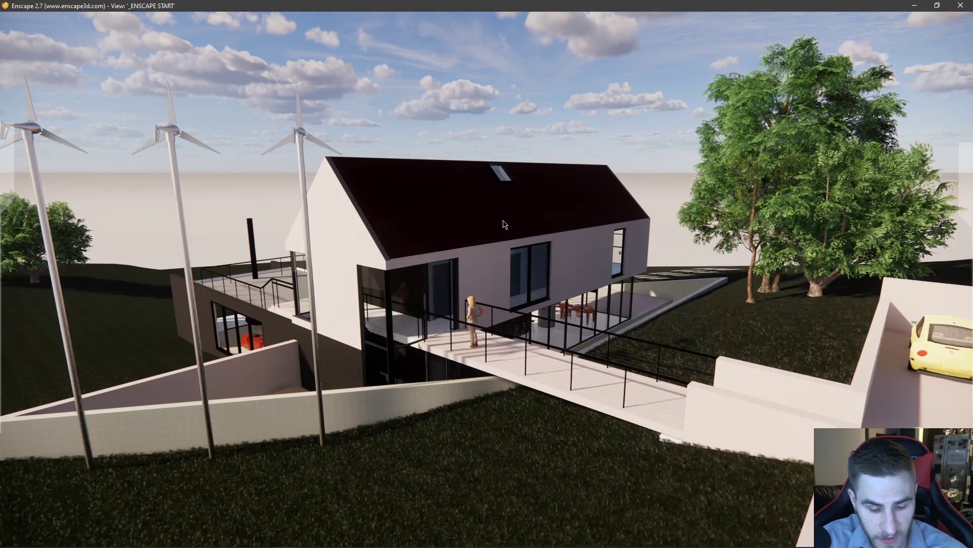
Show the standalone's navigation help overlay and hide it again.
{"action": "left_click", "coordinate": [525, 242]}
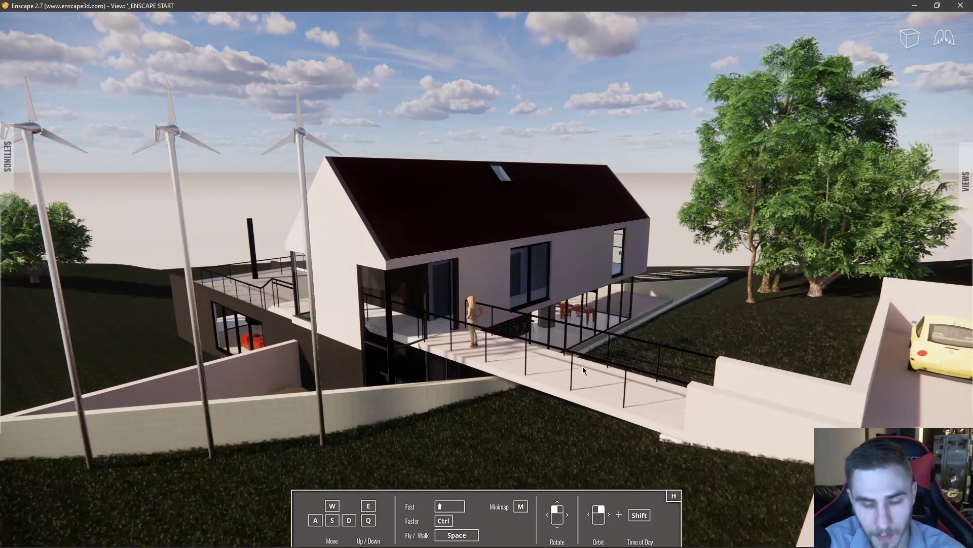
{"action": "key", "text": "h"}
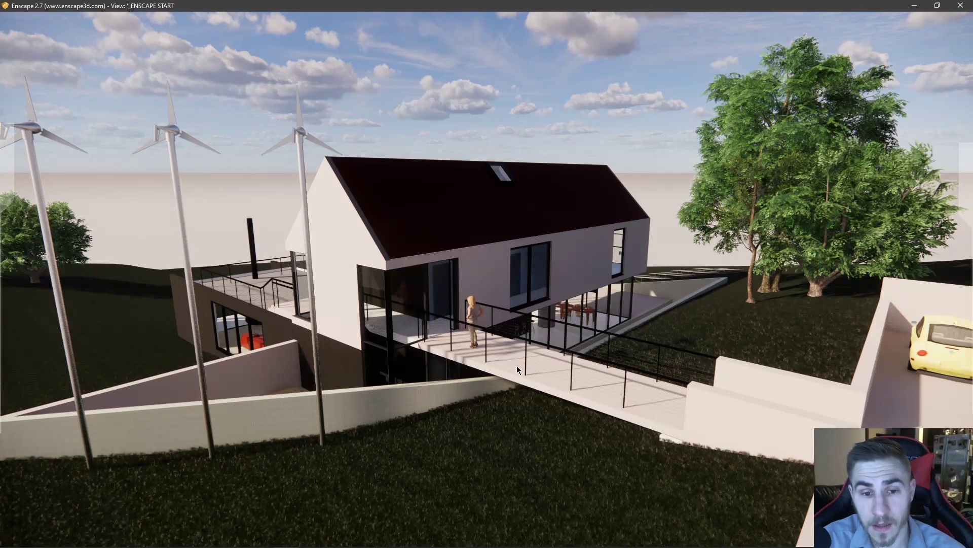
Step the time of day five times so the sky, sunlight and shadows change.
{"action": "key", "text": "u"}
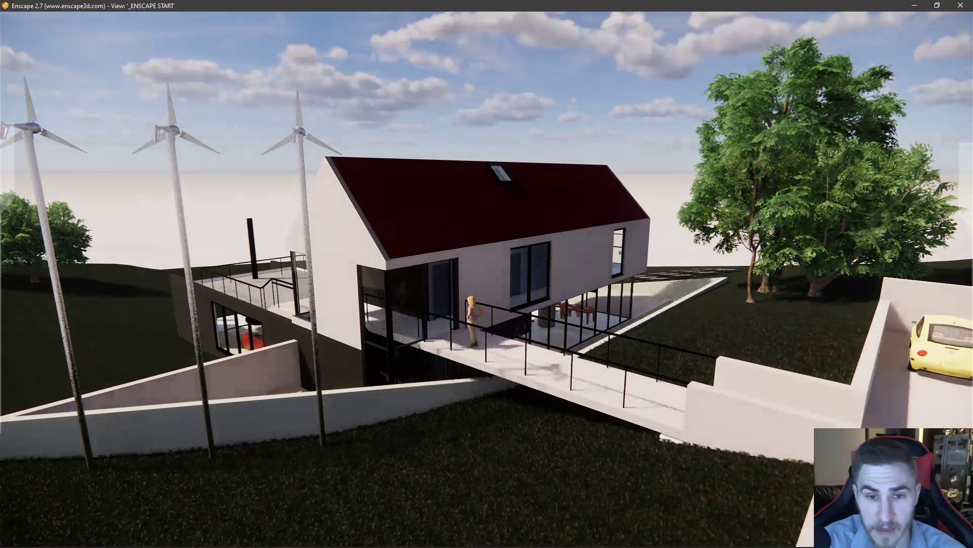
{"action": "key", "text": "u"}
{"action": "key", "text": "u"}
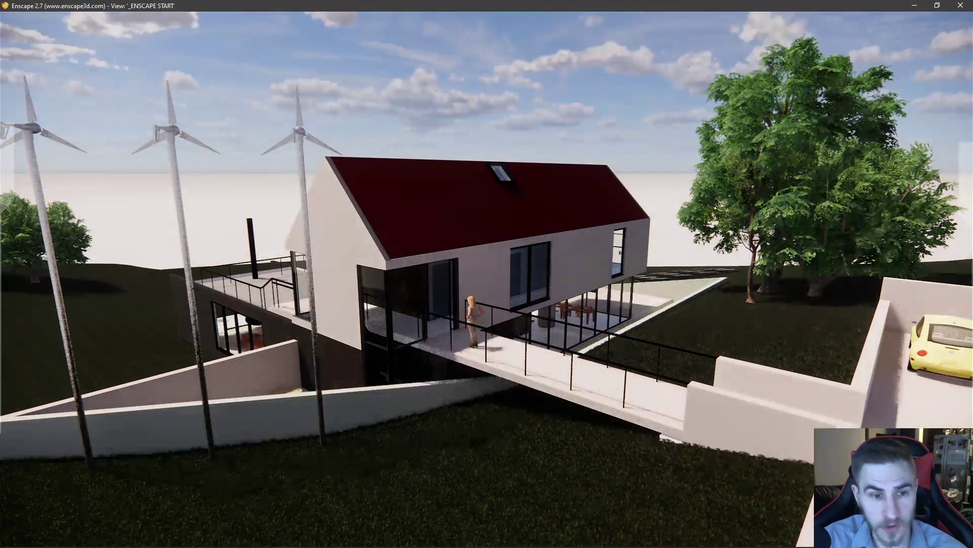
{"action": "key", "text": "u"}
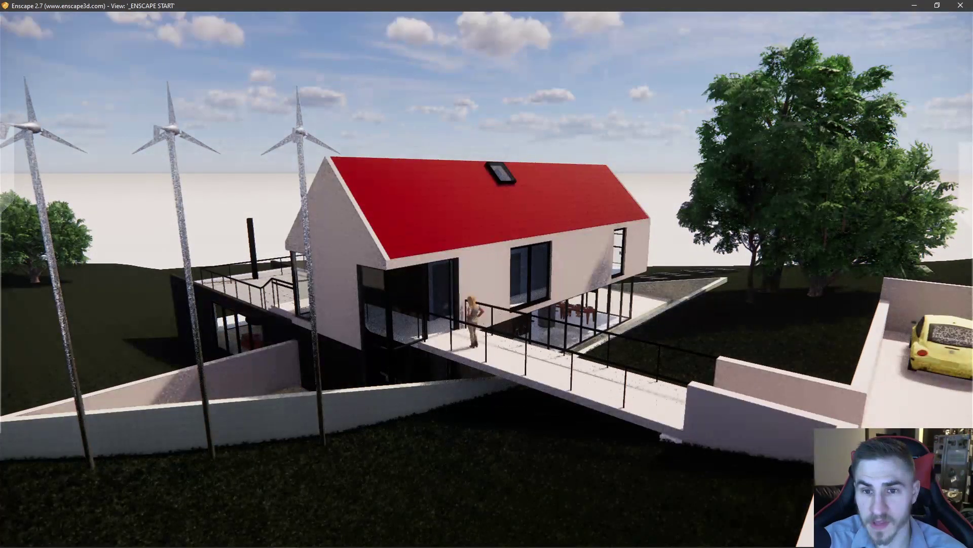
{"action": "key", "text": "u"}
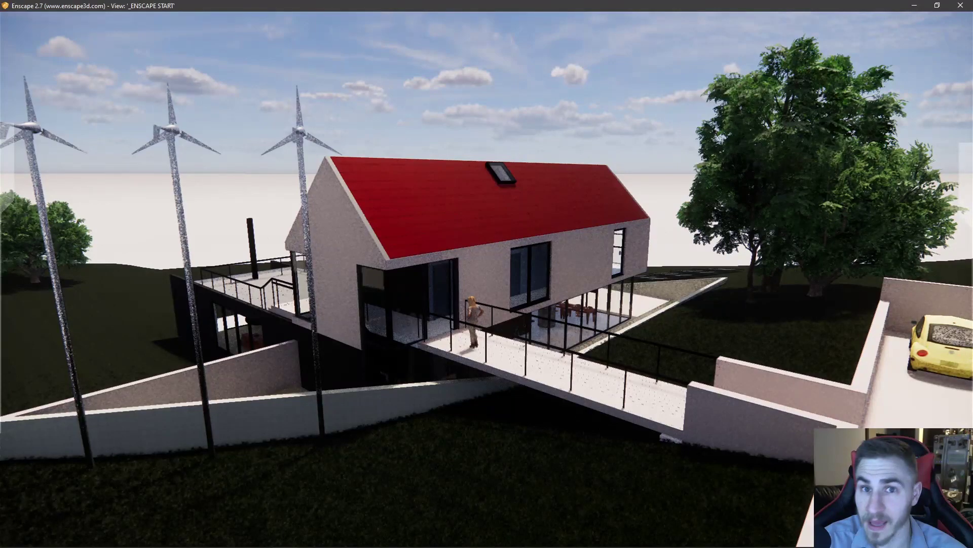
{"action": "key", "text": "u"}
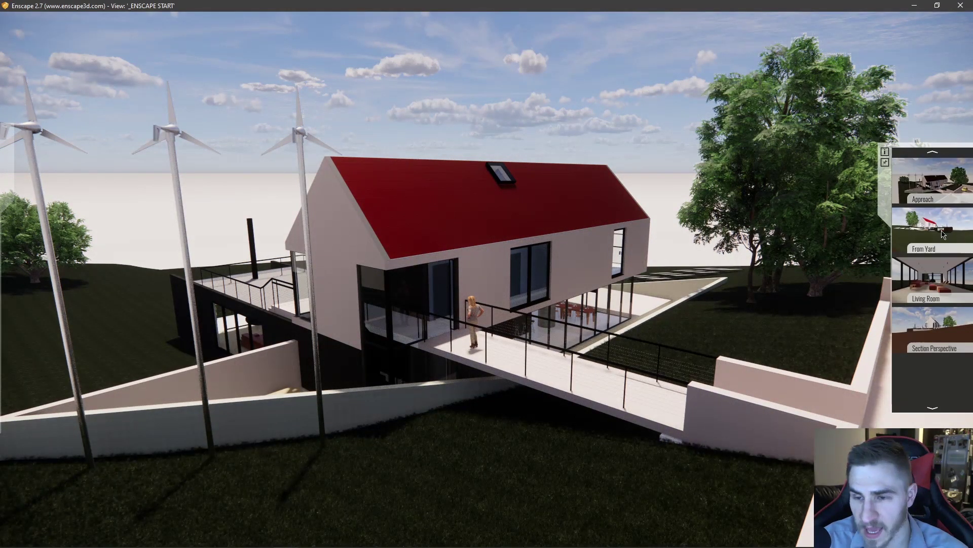
Fly to From Yard then into the Living Room and move the sun to change the room's lighting.
{"action": "left_click", "coordinate": [943, 233]}
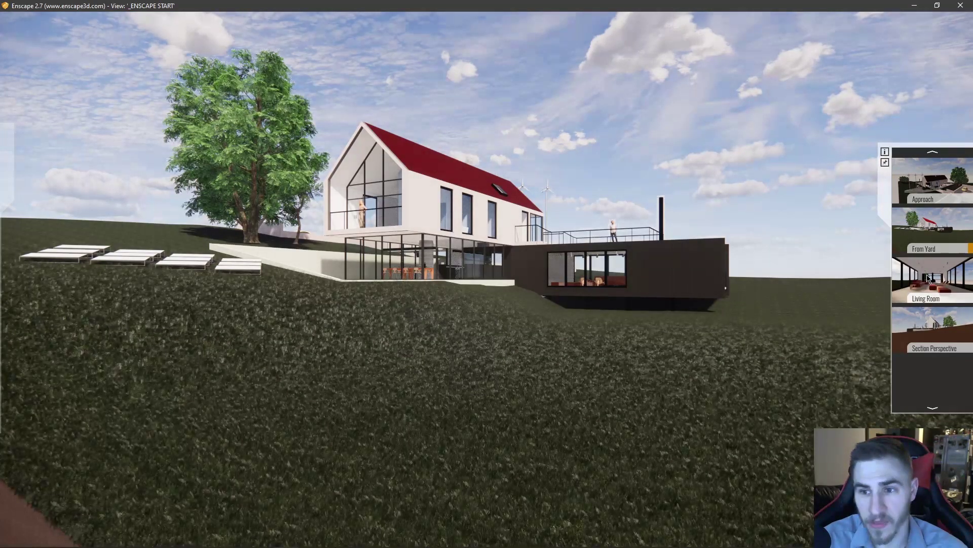
{"action": "left_click", "coordinate": [929, 280]}
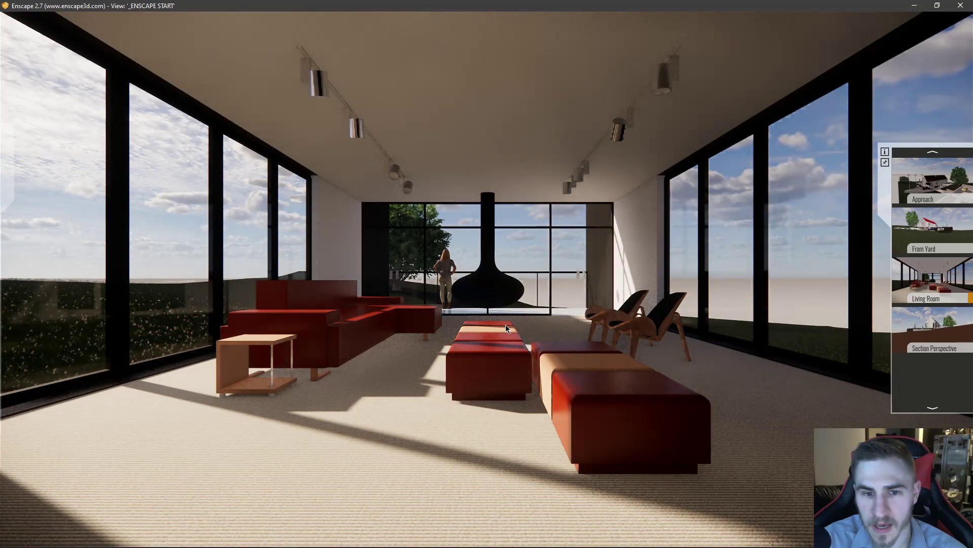
{"action": "right_click_drag", "start_coordinate": [506, 325], "coordinate": [524, 325], "text": "shift"}
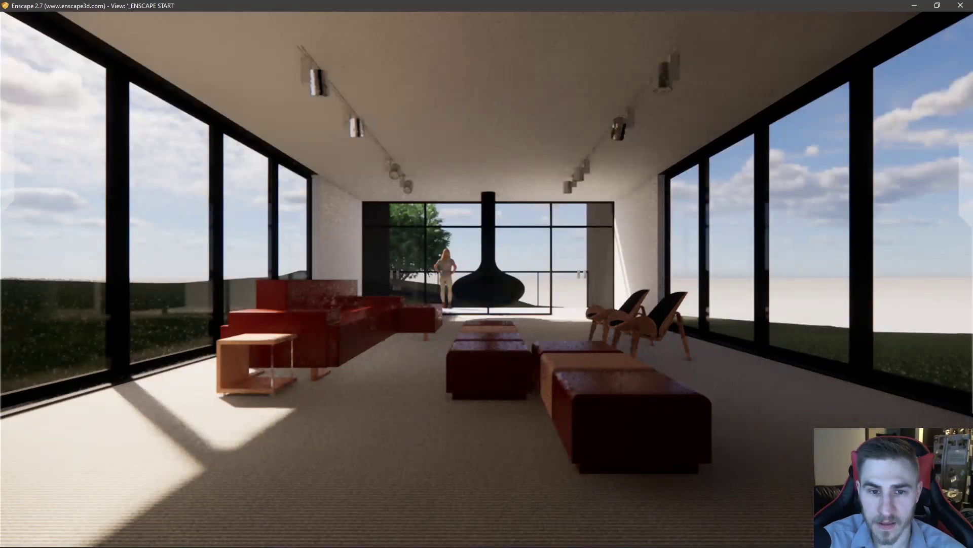
{"action": "right_click_drag", "start_coordinate": [525, 325], "coordinate": [969, 182], "text": "shift"}
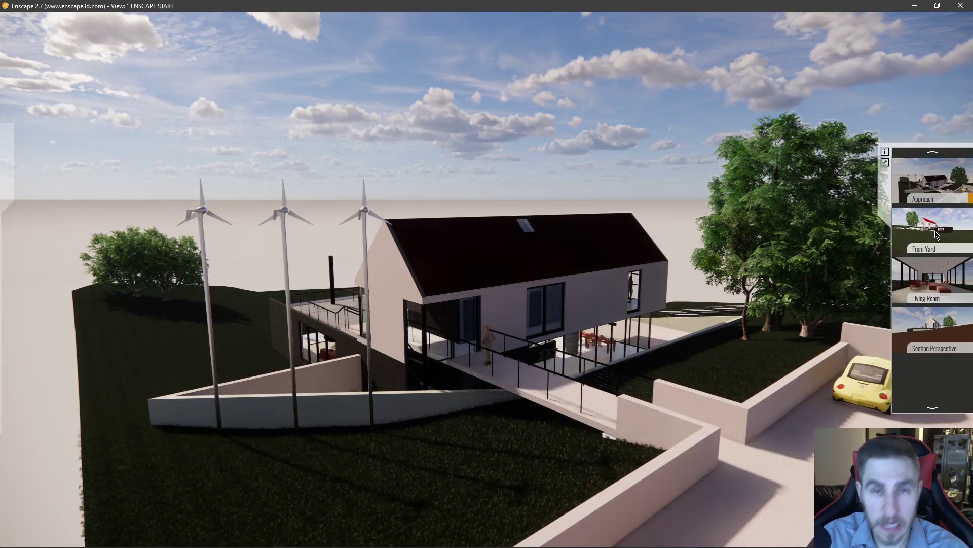
Return to the From Yard view and fly back into the Living Room once more.
{"action": "left_click", "coordinate": [936, 234]}
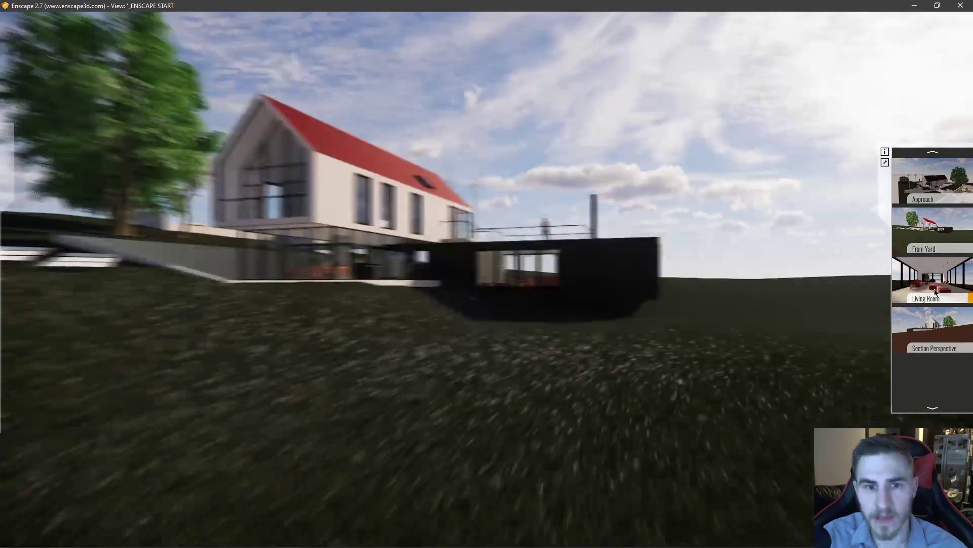
{"action": "left_click", "coordinate": [936, 292]}
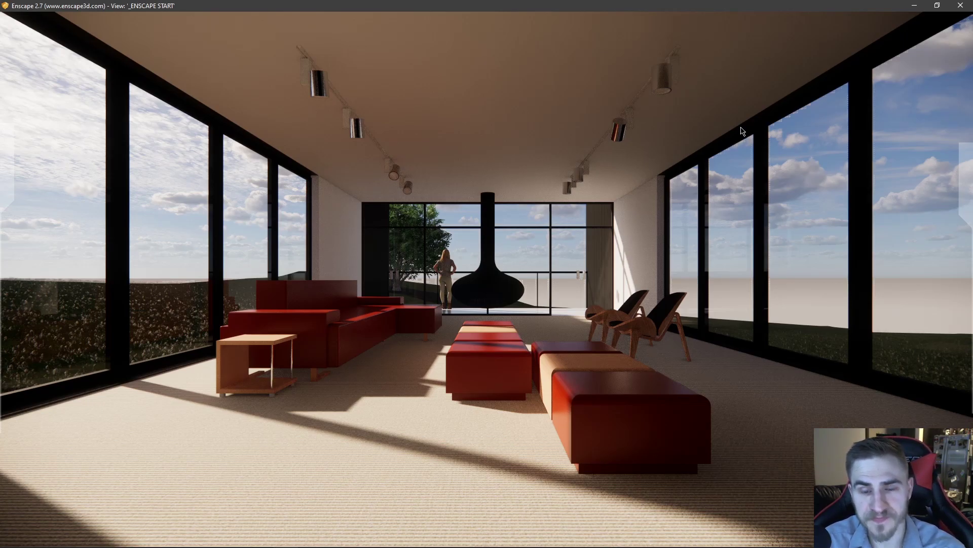
Minimize the Enscape walkthrough, restore Revit and choose Web Standalone from Enscape's Export dropdown.
{"action": "left_click", "coordinate": [915, 5]}
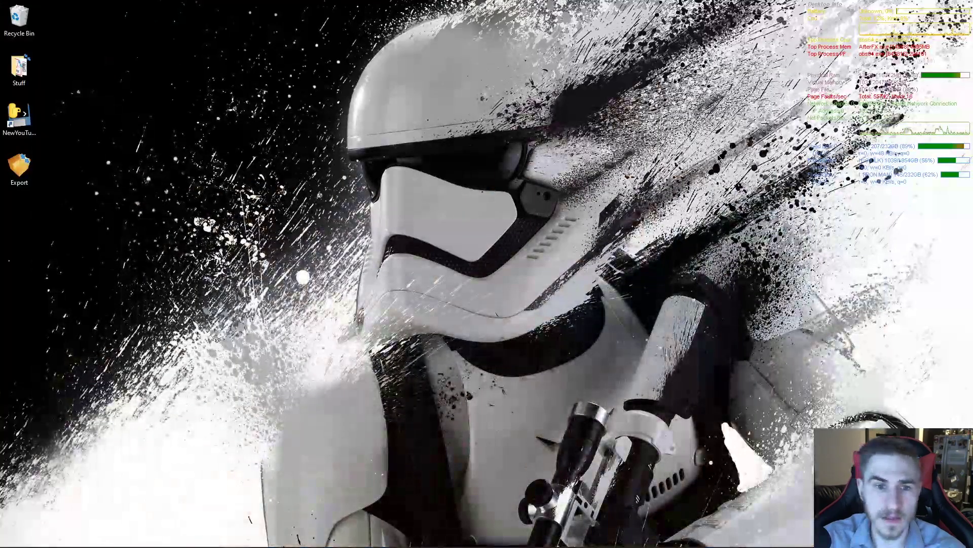
{"action": "mouse_move", "coordinate": [111, 538]}
{"action": "left_click", "coordinate": [58, 494]}
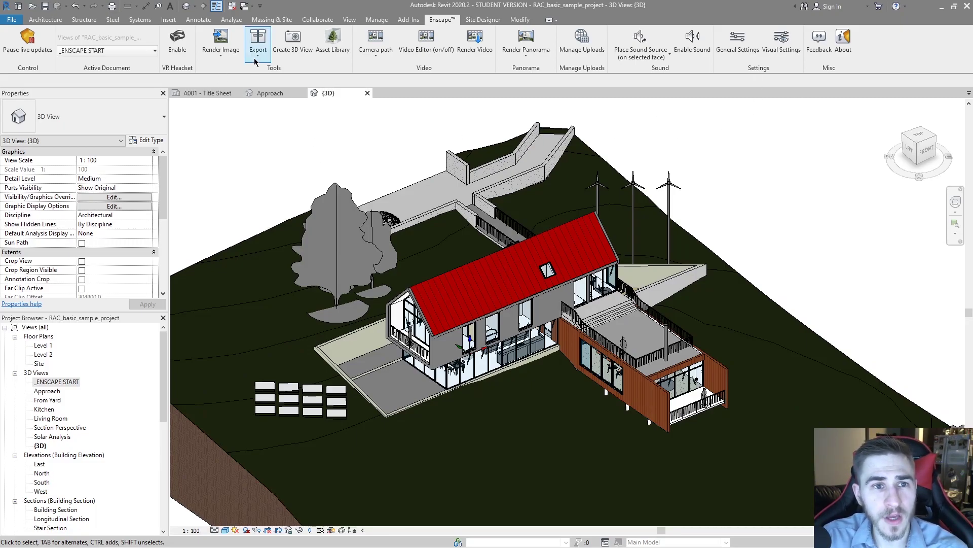
{"action": "left_click", "coordinate": [258, 42]}
{"action": "left_click", "coordinate": [272, 96]}
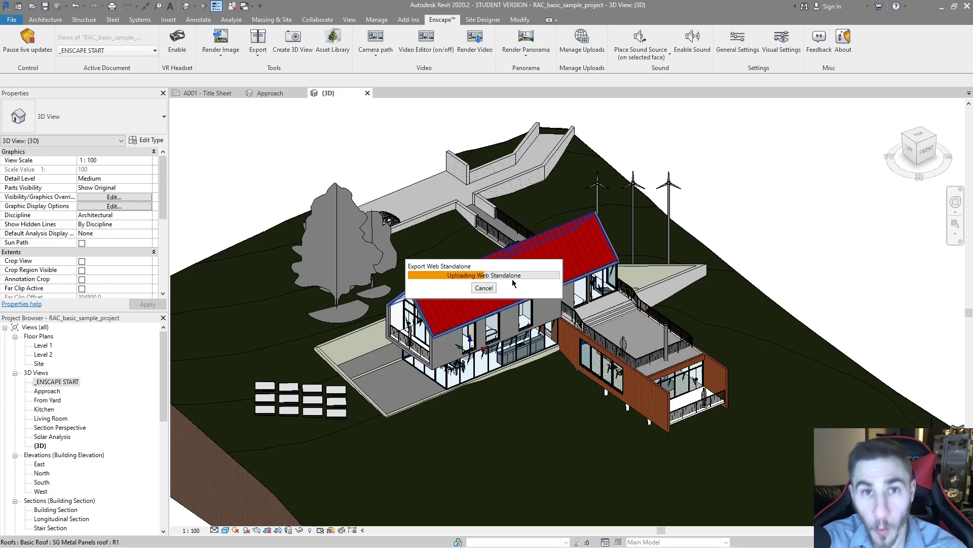
Dismiss the web standalone upload progress dialog so the generated link can open in Chrome.
{"action": "left_click", "coordinate": [485, 289]}
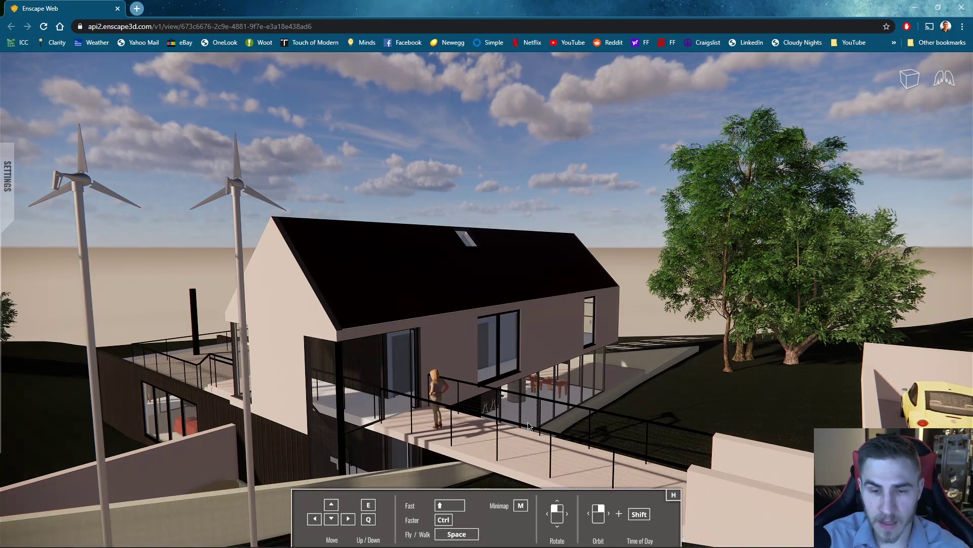
Lock the pointer in the web viewer, try moving forward and look around, releasing with Escape.
{"action": "left_click", "coordinate": [523, 398]}
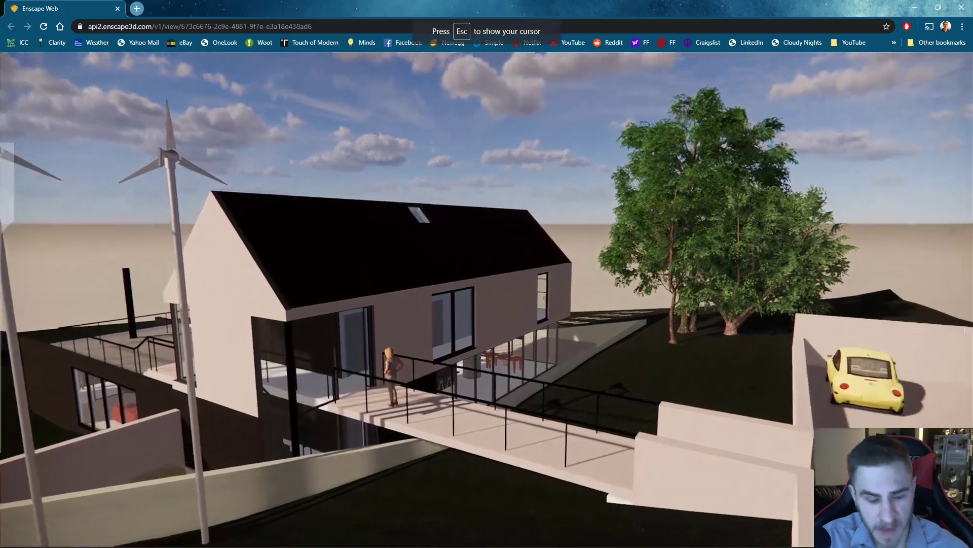
{"action": "key", "text": "w"}
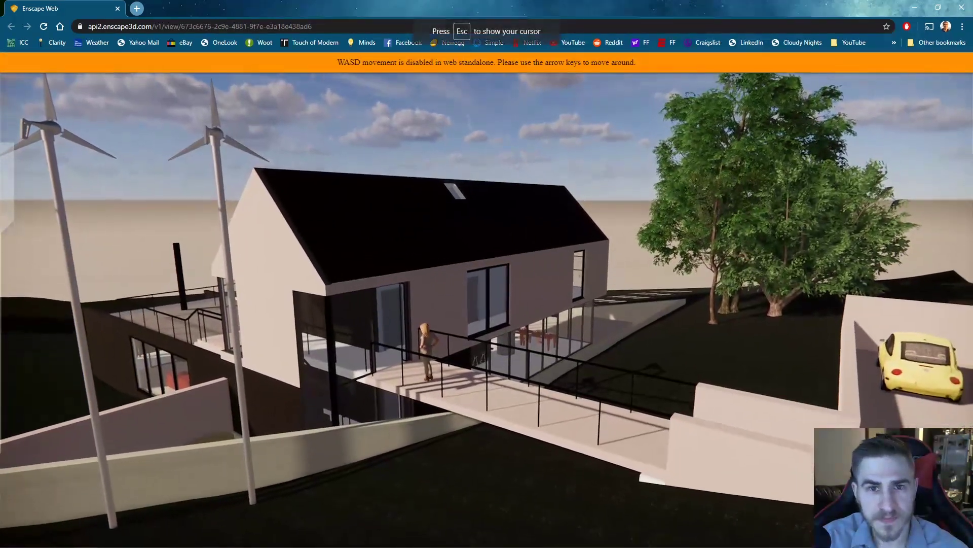
{"action": "key", "text": "Escape"}
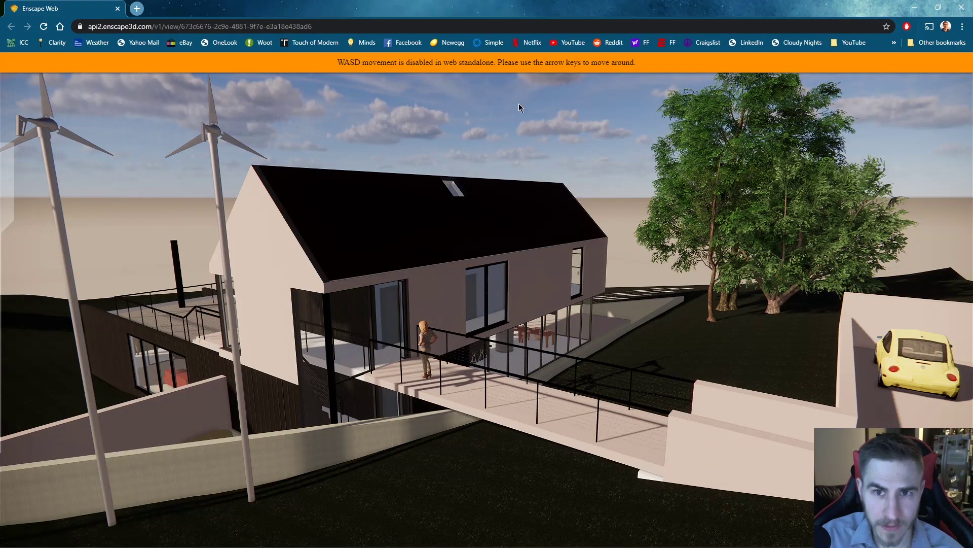
{"action": "left_click", "coordinate": [486, 167]}
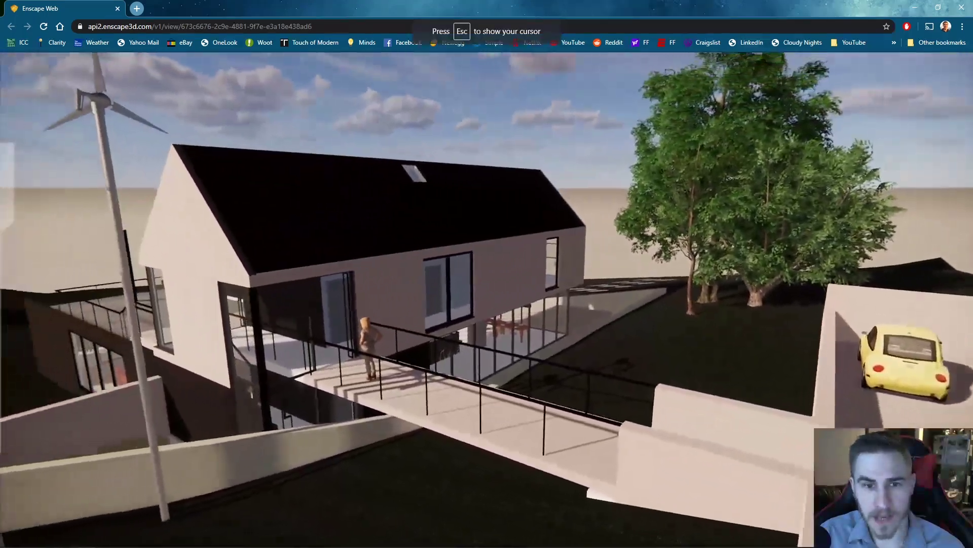
{"action": "key", "text": "Escape"}
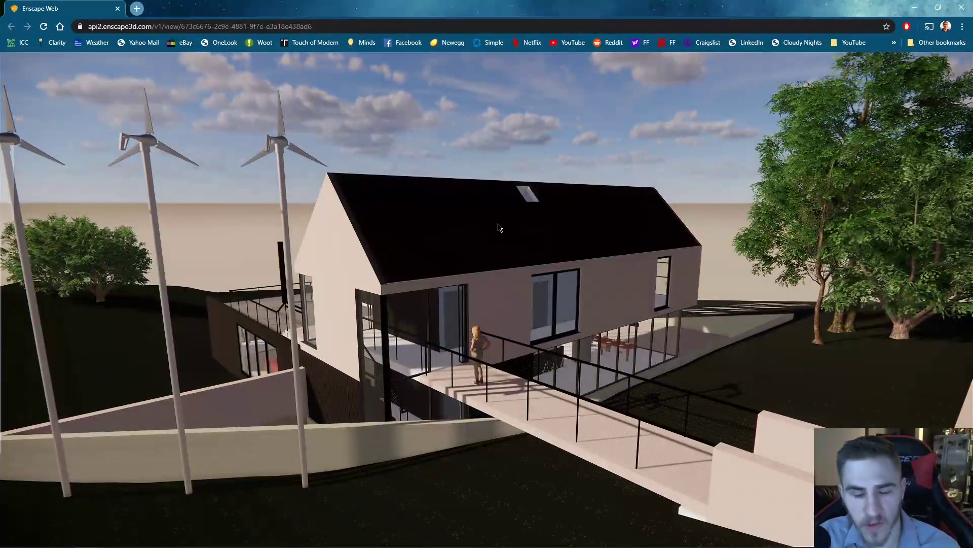
Enter and leave free-look twice more from other spots, then orbit the view around the house.
{"action": "left_click", "coordinate": [493, 254]}
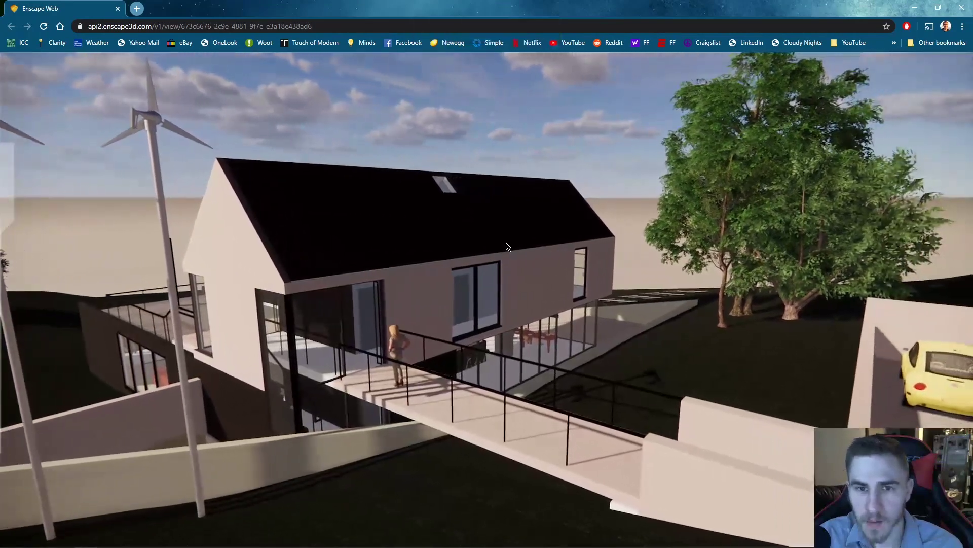
{"action": "key", "text": "Escape"}
{"action": "left_click", "coordinate": [383, 328]}
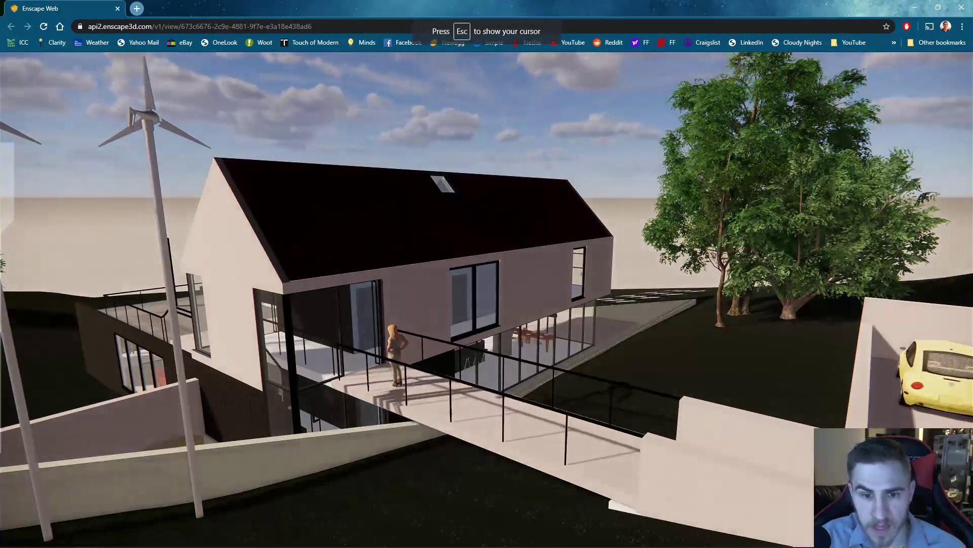
{"action": "key", "text": "Escape"}
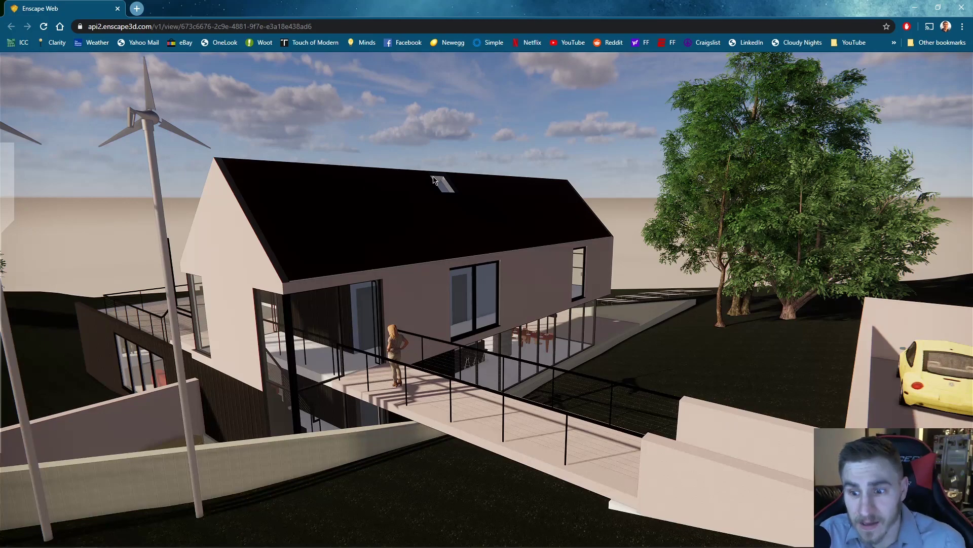
{"action": "left_click_drag", "start_coordinate": [487, 342], "coordinate": [510, 324]}
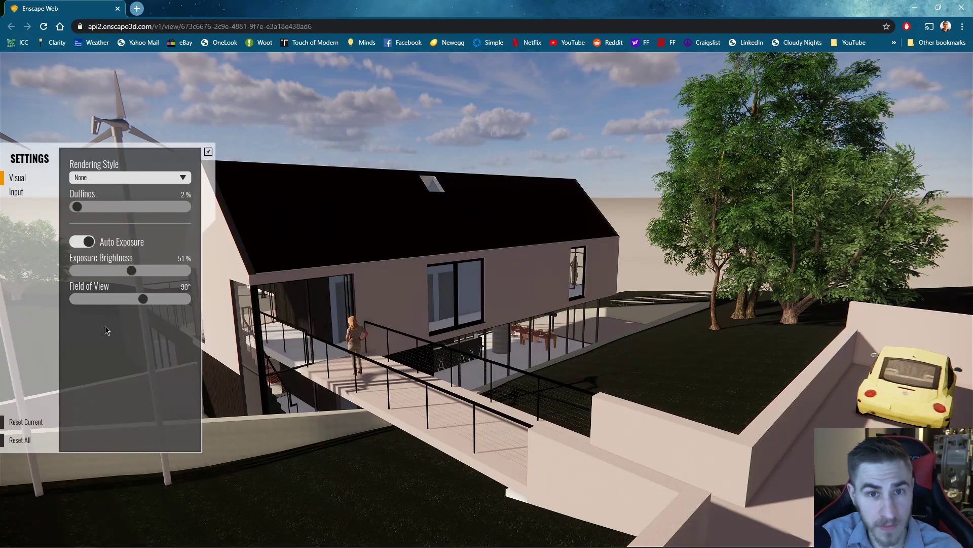
Try White Mode and Polystyrol rendering styles, return to None, and set outlines to 8%.
{"action": "left_click", "coordinate": [129, 177]}
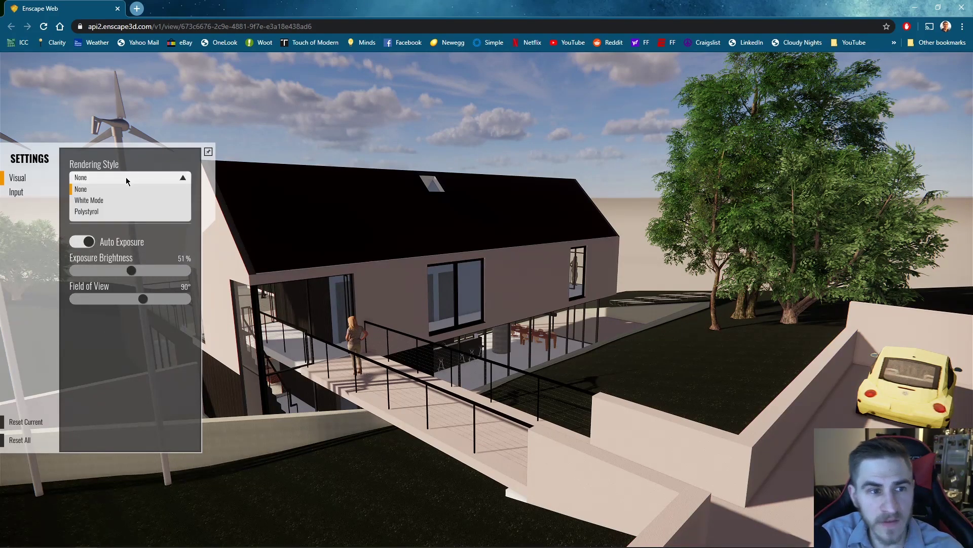
{"action": "left_click", "coordinate": [106, 199]}
{"action": "left_click", "coordinate": [124, 178]}
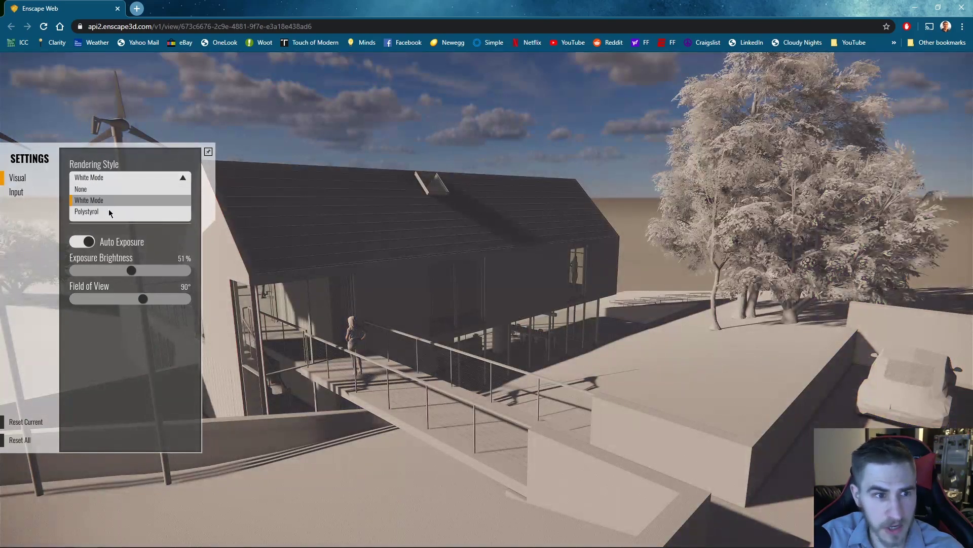
{"action": "left_click", "coordinate": [105, 213]}
{"action": "left_click", "coordinate": [120, 178]}
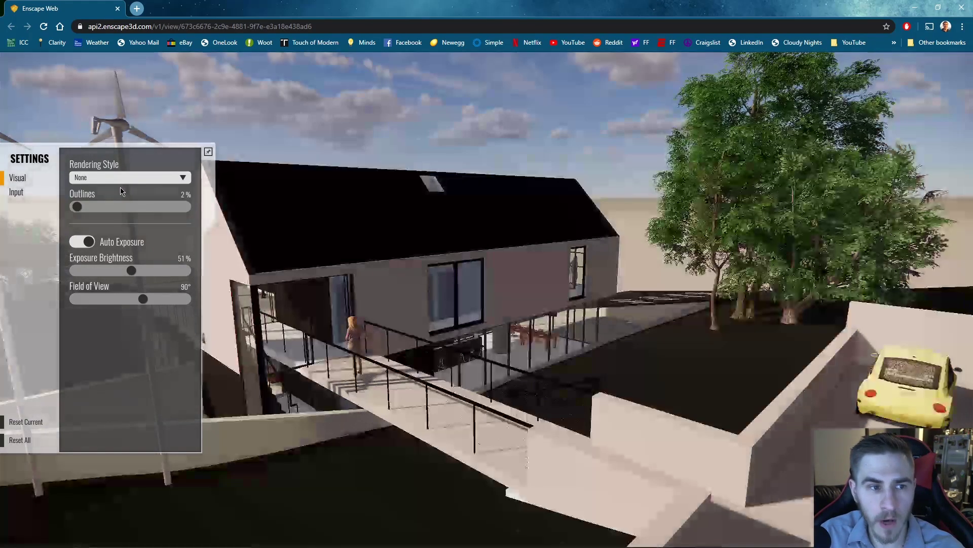
{"action": "mouse_move", "coordinate": [87, 206]}
{"action": "left_mouse_down"}
{"action": "mouse_move", "coordinate": [153, 207]}
{"action": "mouse_move", "coordinate": [87, 209]}
{"action": "left_mouse_up"}
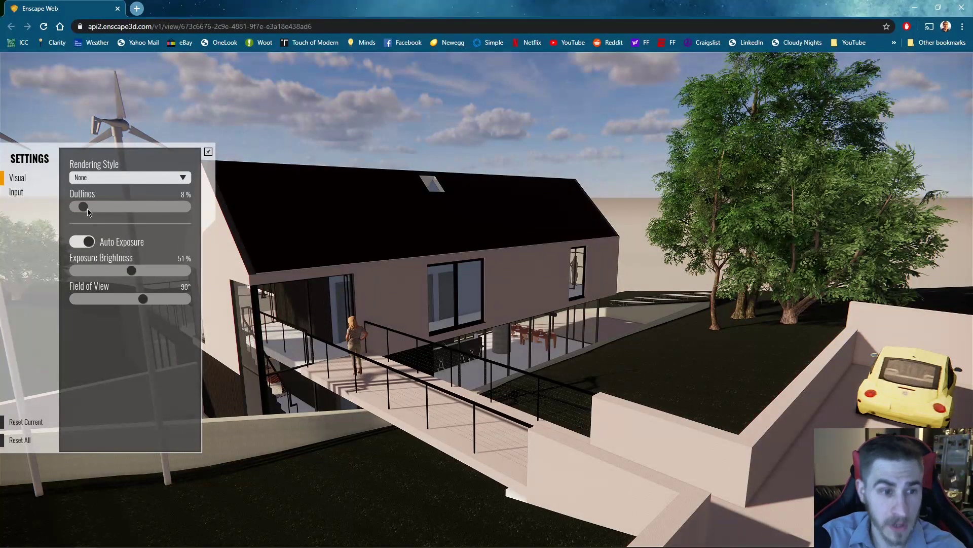
Toggle Auto Exposure off and on, adjust exposure brightness, and bring up the Input settings.
{"action": "left_click", "coordinate": [85, 243]}
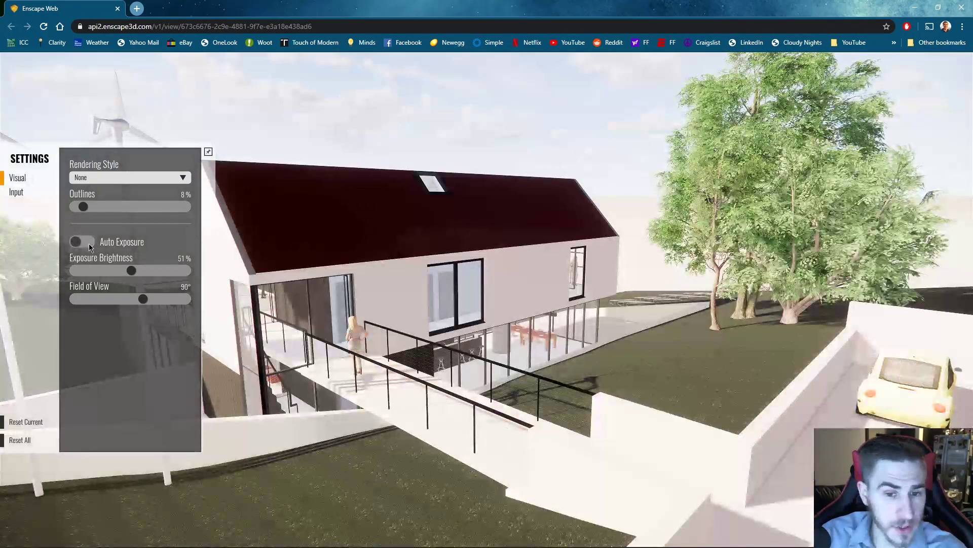
{"action": "left_click", "coordinate": [207, 151]}
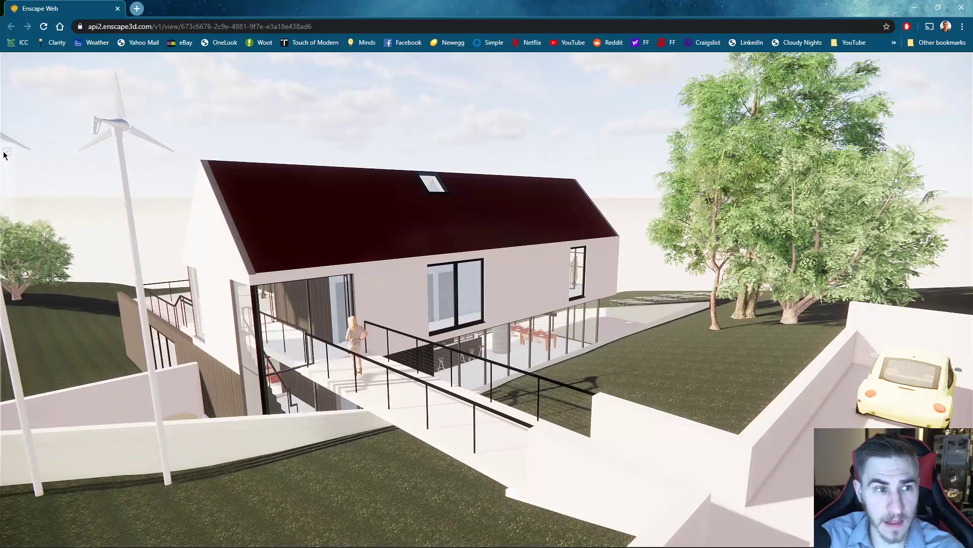
{"action": "left_click", "coordinate": [6, 152]}
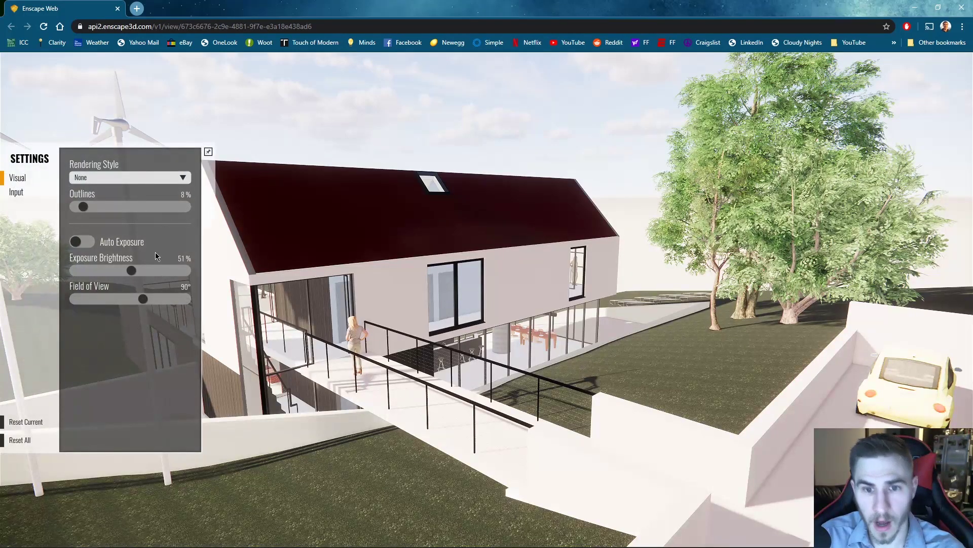
{"action": "left_click", "coordinate": [82, 243]}
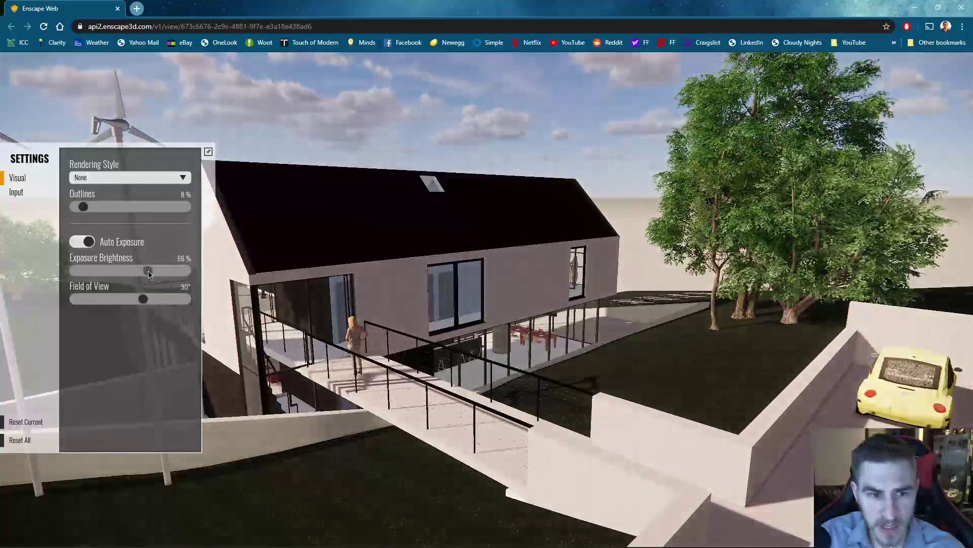
{"action": "mouse_move", "coordinate": [132, 271]}
{"action": "left_mouse_down"}
{"action": "mouse_move", "coordinate": [123, 277]}
{"action": "mouse_move", "coordinate": [139, 271]}
{"action": "mouse_move", "coordinate": [131, 298]}
{"action": "mouse_move", "coordinate": [142, 299]}
{"action": "left_mouse_up"}
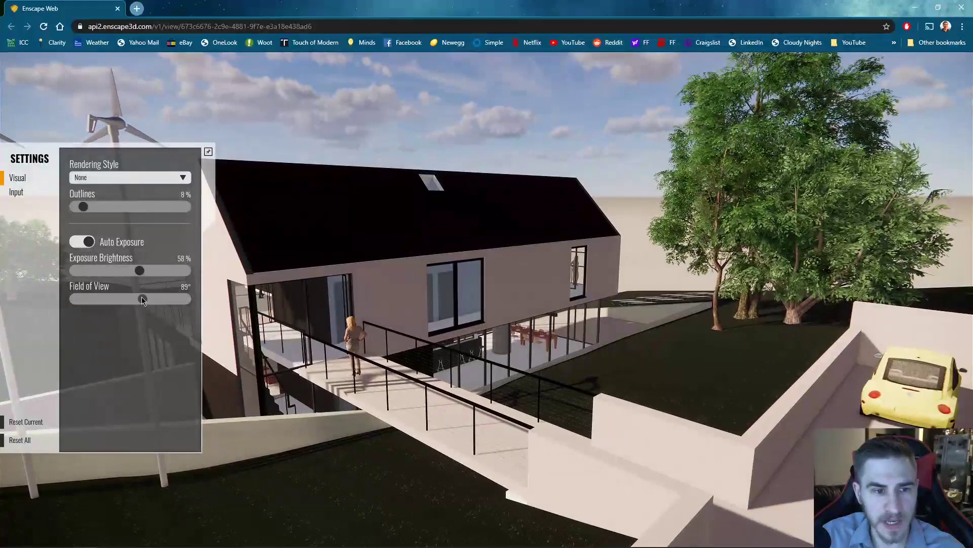
{"action": "left_click", "coordinate": [31, 196]}
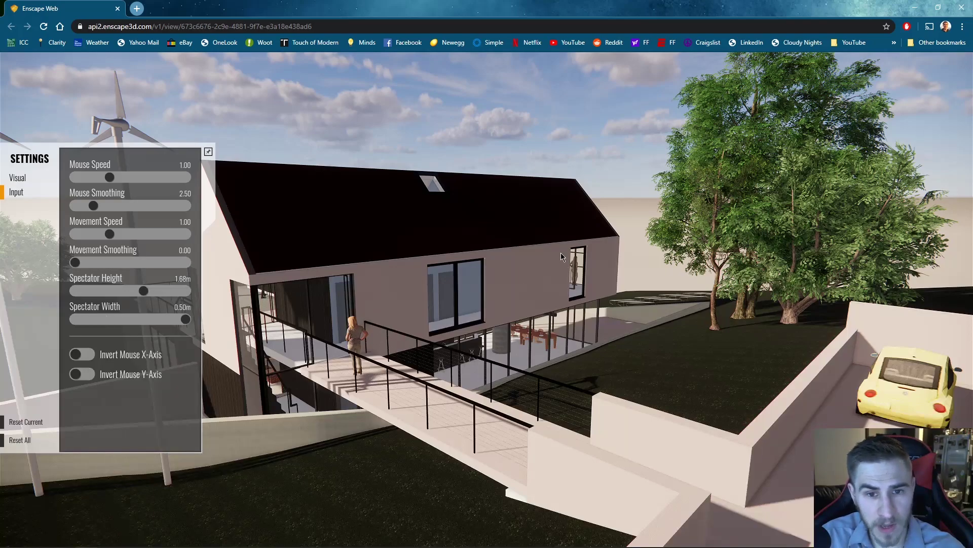
Collapse the Settings panel so the rendered house exterior shows unobstructed.
{"action": "left_click", "coordinate": [506, 309]}
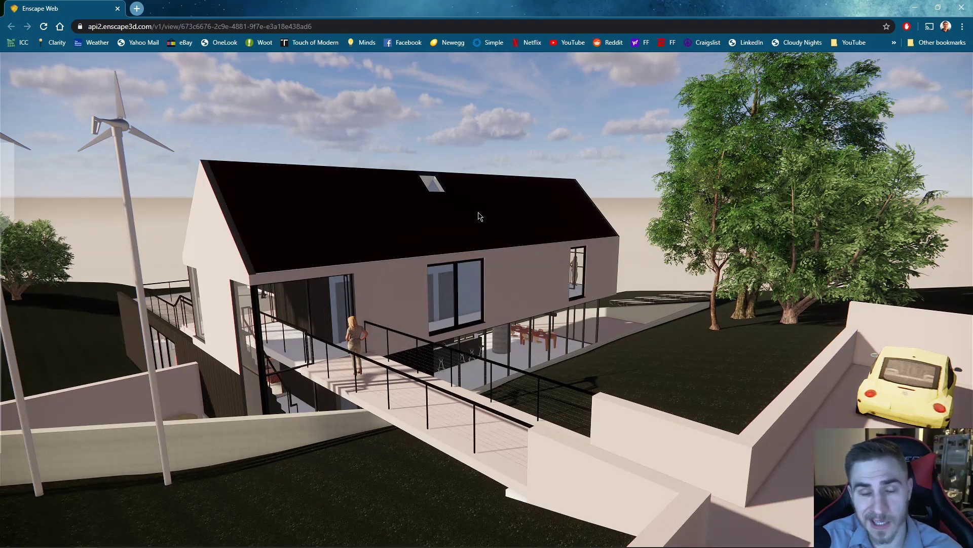
Rotate and free-look toward the yellow car, then minimize Chrome to return to Revit.
{"action": "left_click_drag", "start_coordinate": [454, 216], "coordinate": [493, 205]}
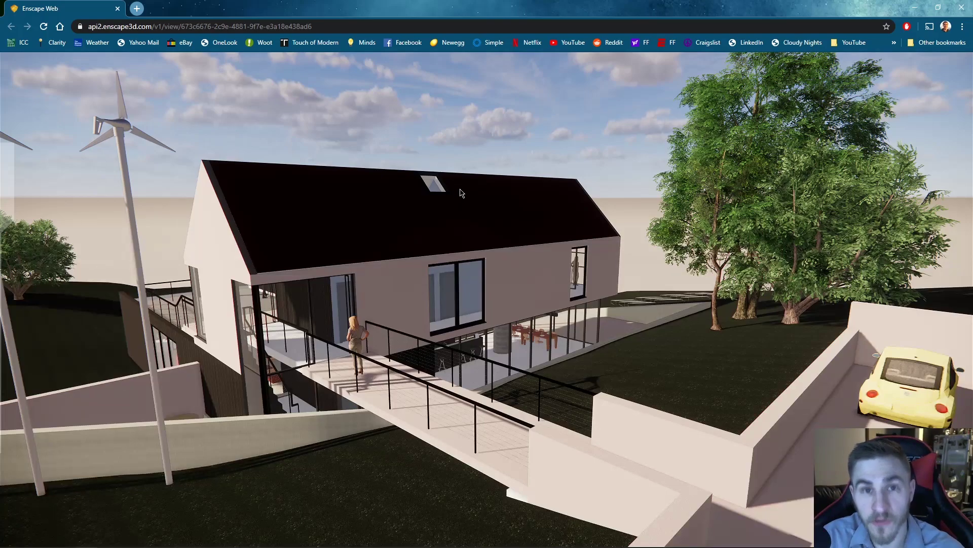
{"action": "left_click", "coordinate": [462, 228]}
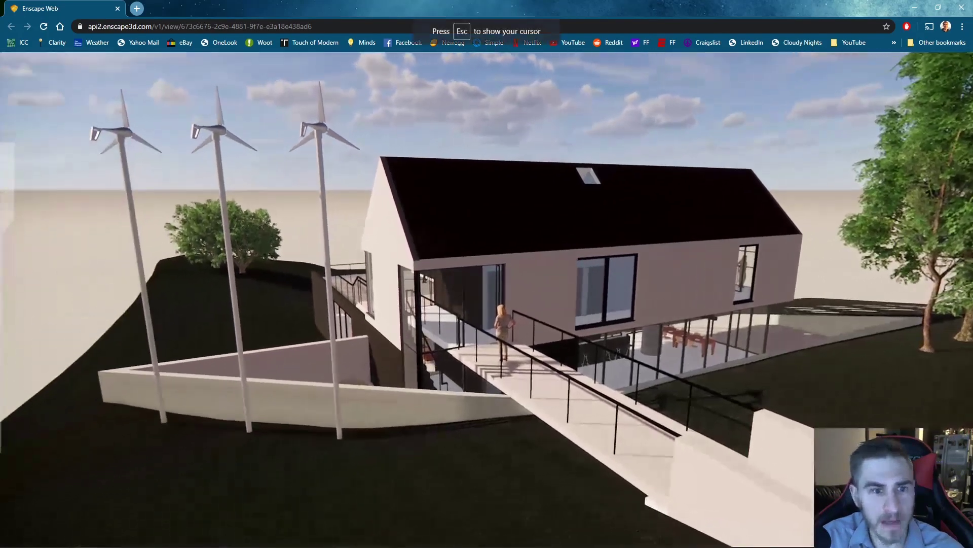
{"action": "key", "text": "d"}
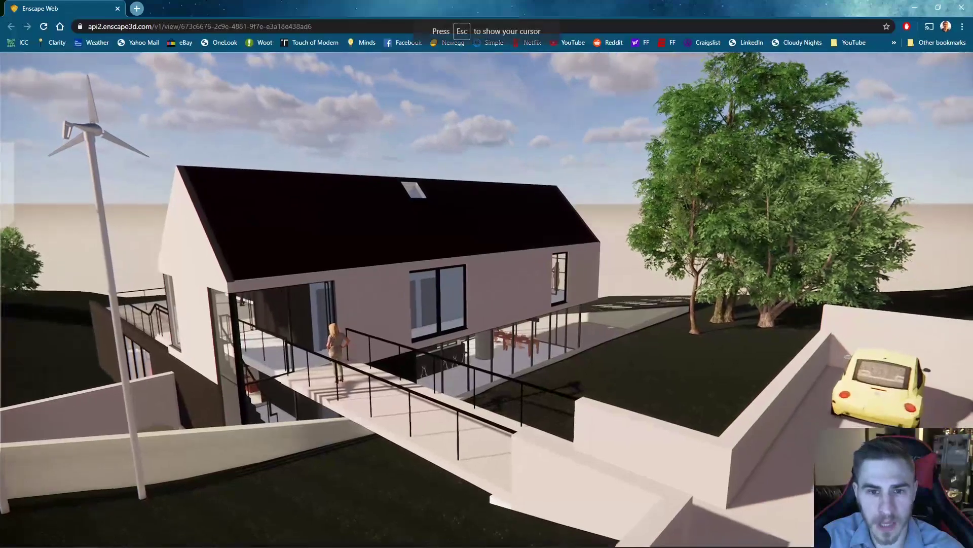
{"action": "key", "text": "Escape"}
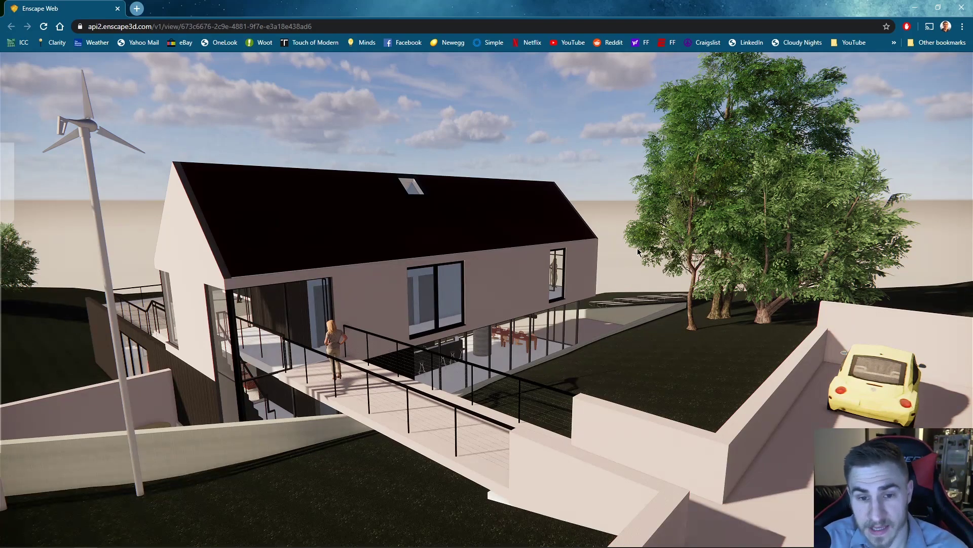
{"action": "left_click", "coordinate": [916, 8]}
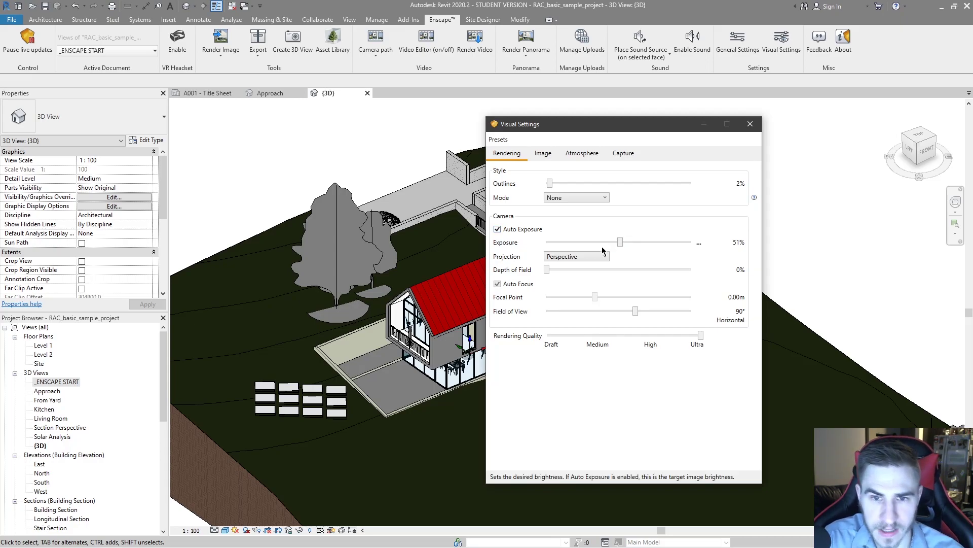
Close Visual Settings and drop down Enscape's Exe/Web standalone export choices.
{"action": "left_click", "coordinate": [753, 123]}
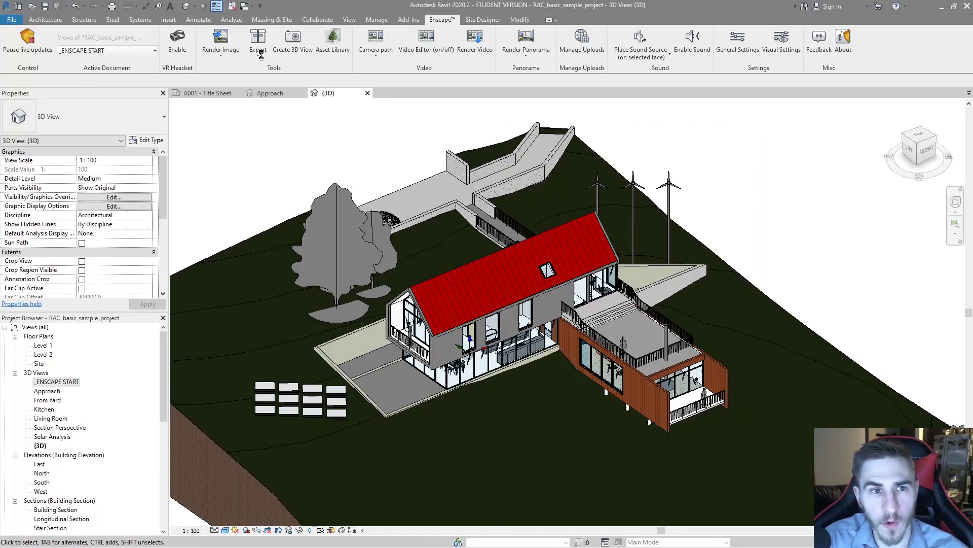
{"action": "left_click", "coordinate": [259, 53]}
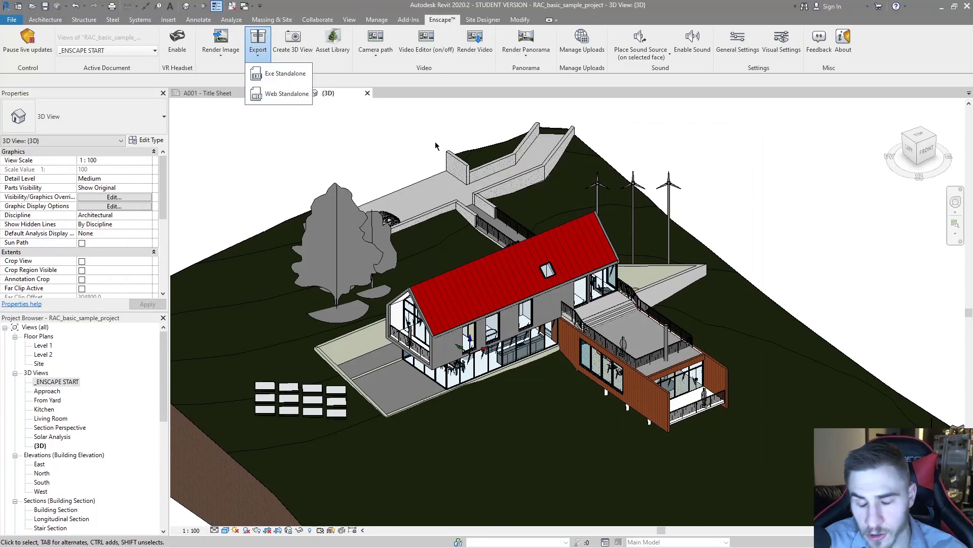